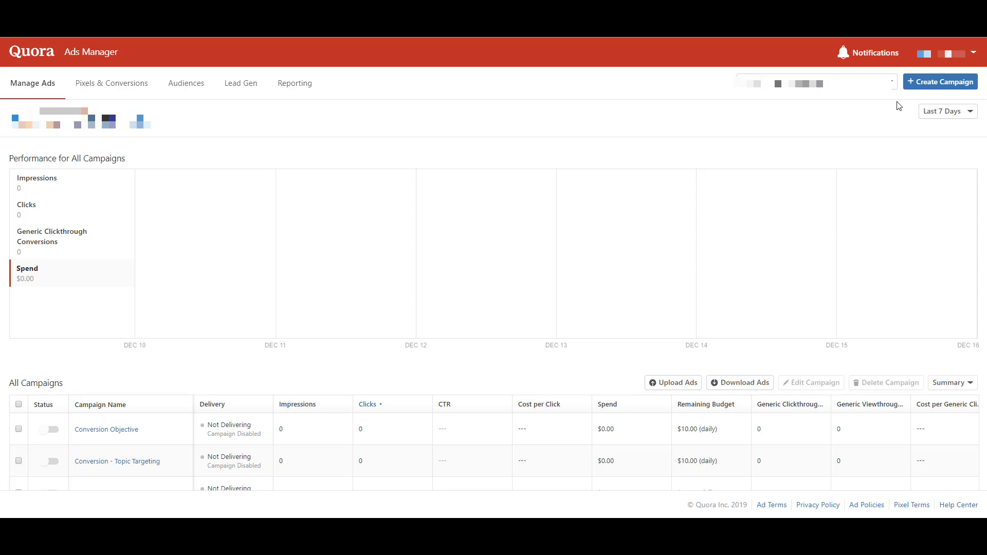
Create a campaign named "Lead Gen - Topics" with the Lead Generation objective and a daily maximum budget of 2000.00
click(922, 84)
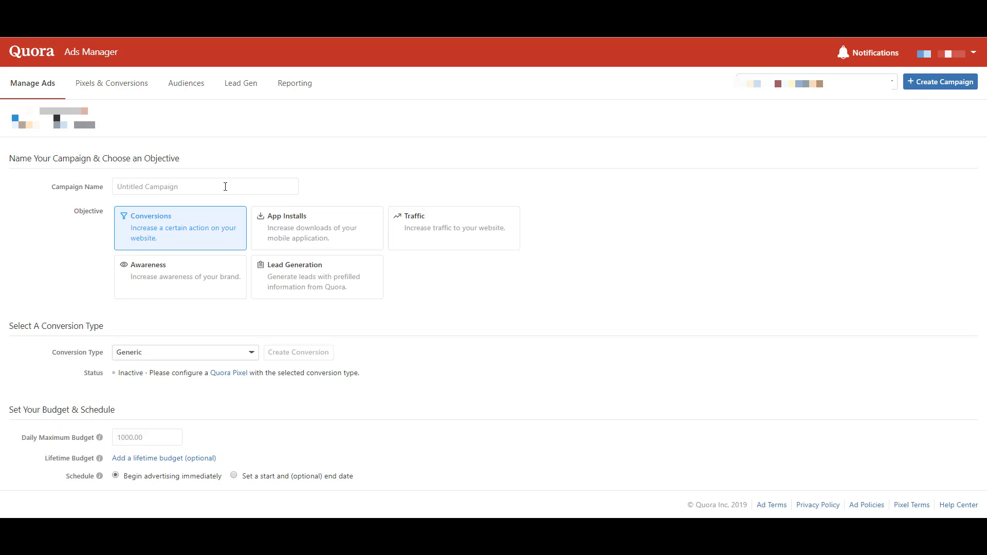
click(225, 186)
text(Lead Gen - Topics)
click(344, 285)
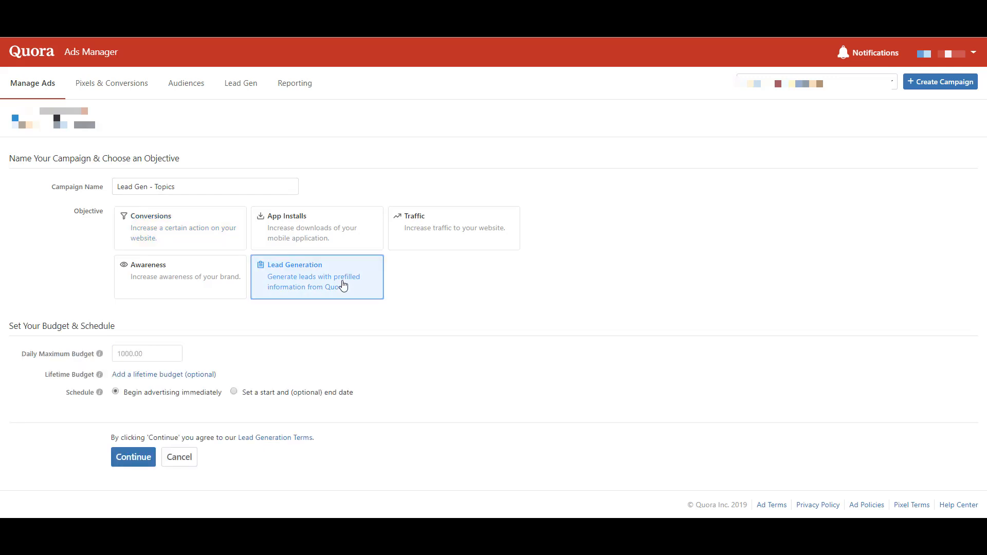
click(168, 352)
text(2000.00)
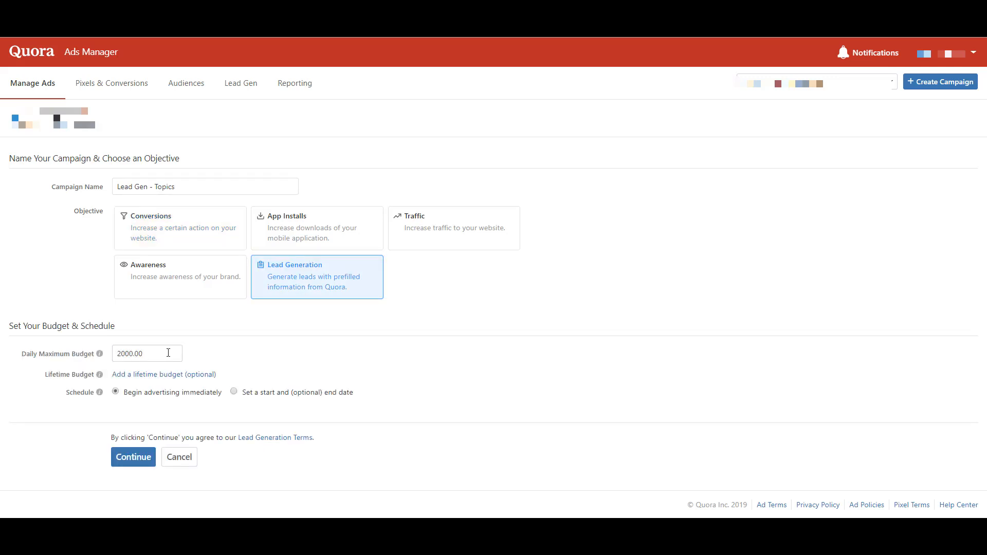
click(136, 458)
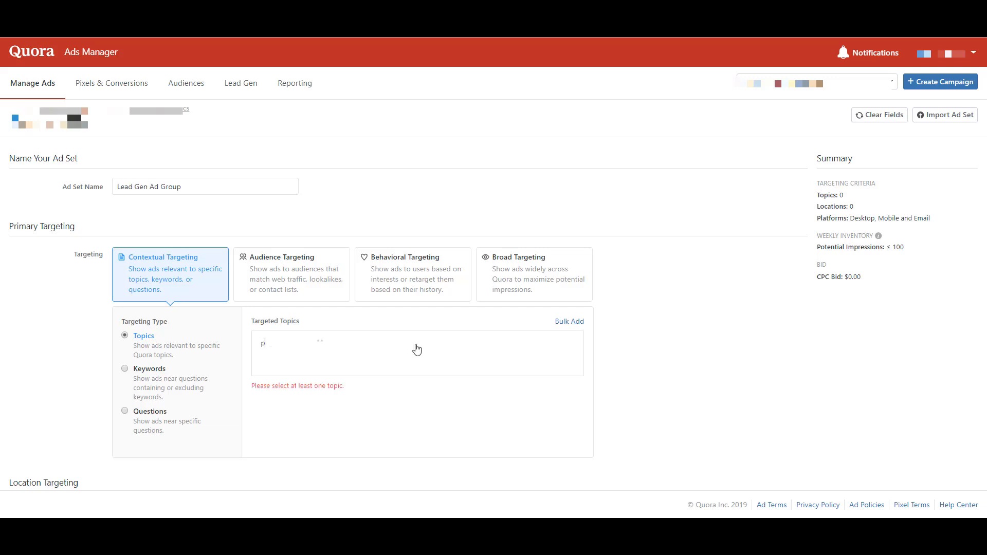
Target the ad set to the topics Pay Per Click, Pay Per Click Marketing, Cost Per Click and Paid Search
text(pc)
click(387, 394)
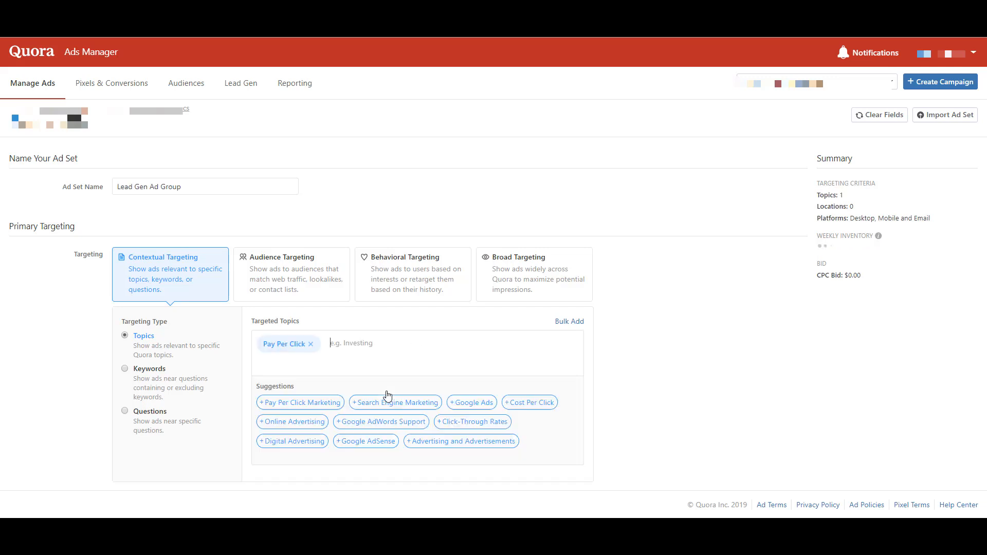
click(304, 403)
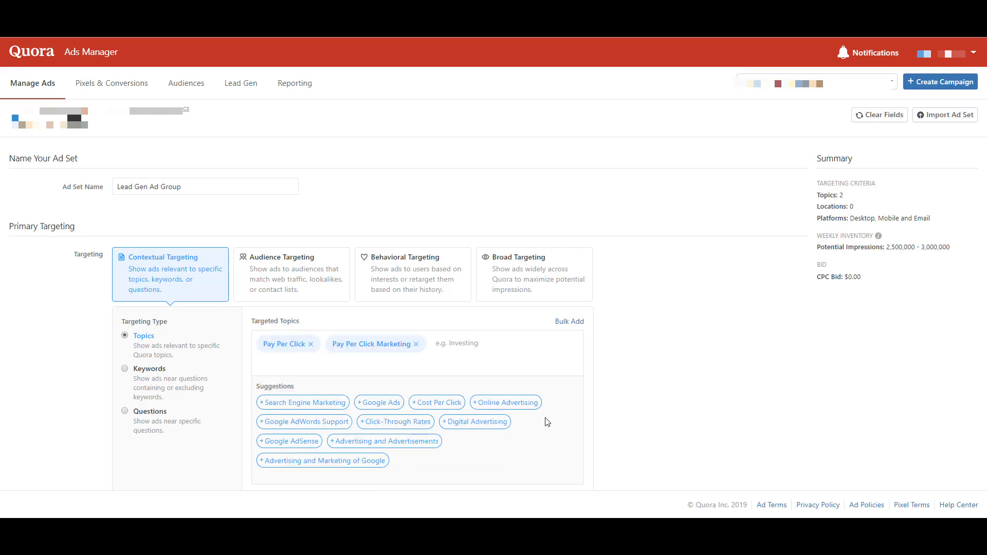
click(446, 404)
text(pa)
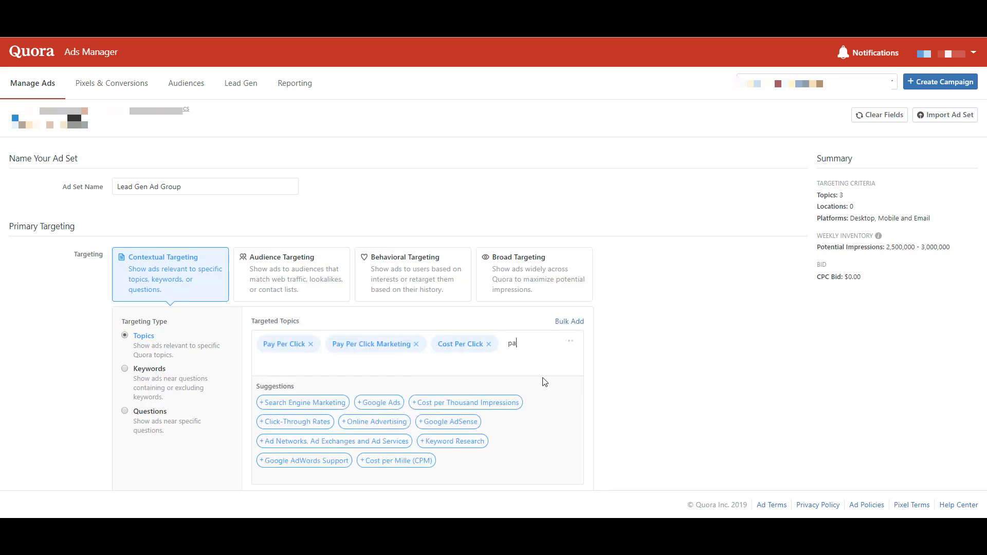
text(id search)
click(314, 391)
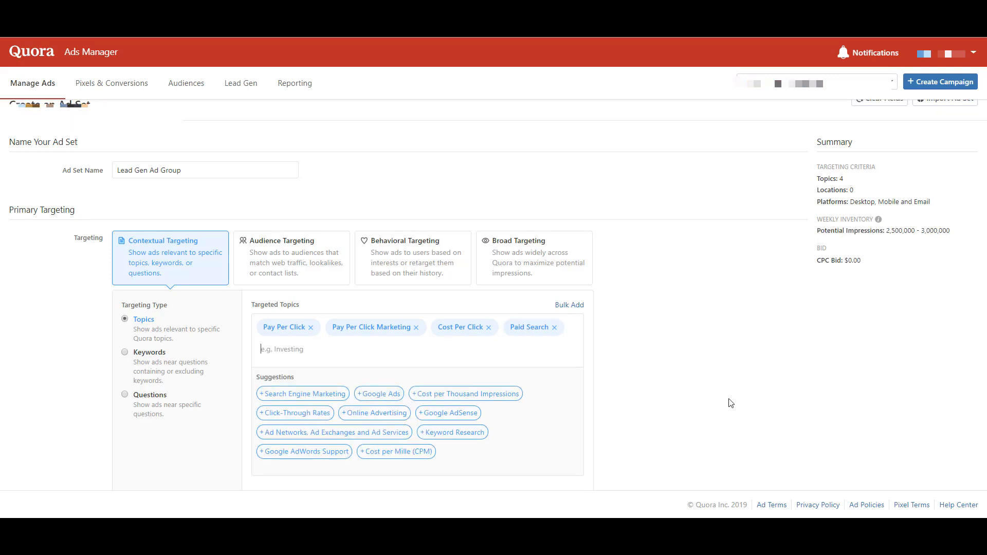
Add United States (Country) as the ad set's target location
scroll(730, 403, down, 5)
click(234, 303)
text(U)
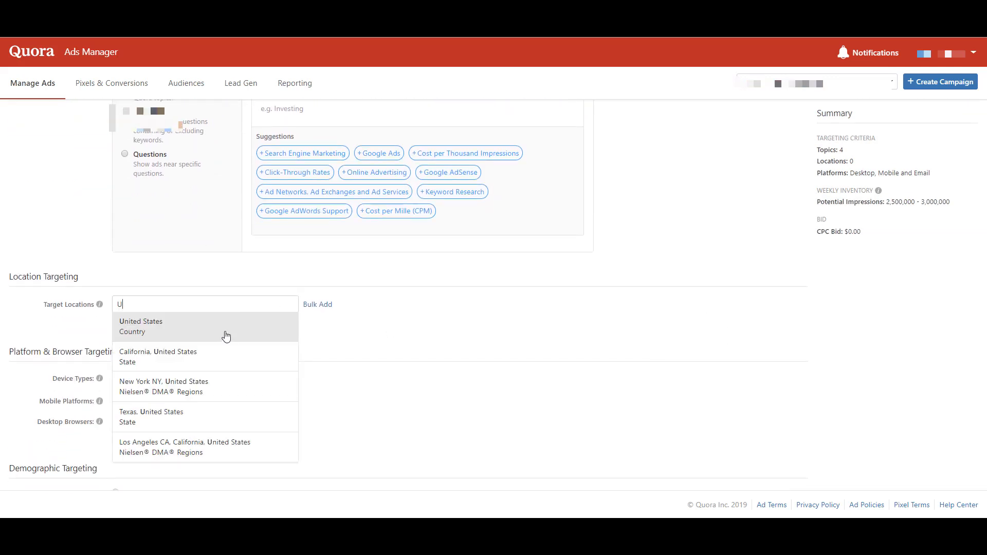
click(226, 336)
Set the cost per click bid to 1.39 and continue to the ad creation page
scroll(238, 342, down, 3)
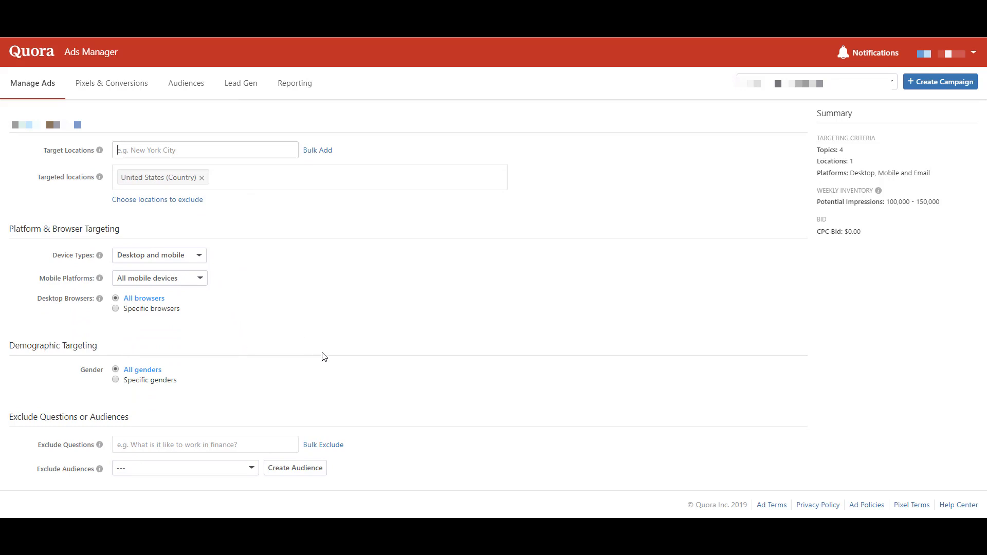
scroll(323, 356, down, 3)
click(140, 405)
text(1.)
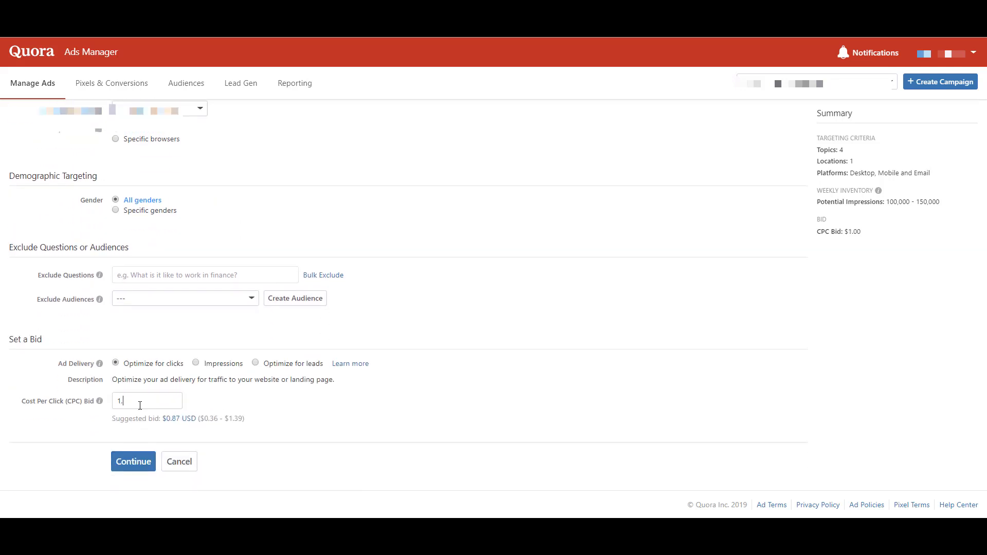
text(39)
click(148, 465)
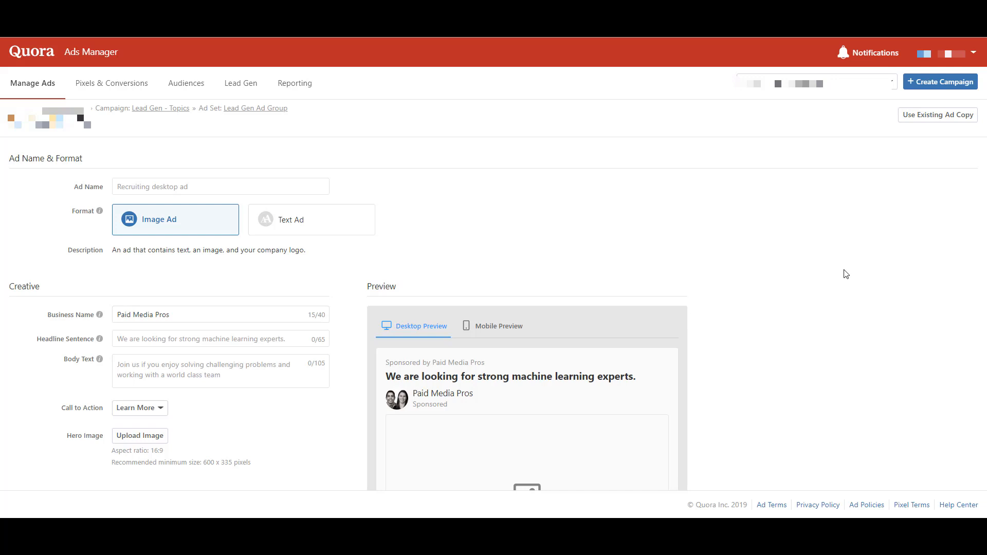
Name the image ad "Lead Gen - Smart Display" and enter the headline "Want to learn more about Smart Display campaigns?"
click(299, 185)
text(Lead Gen - Smart Display)
scroll(298, 186, down, 1)
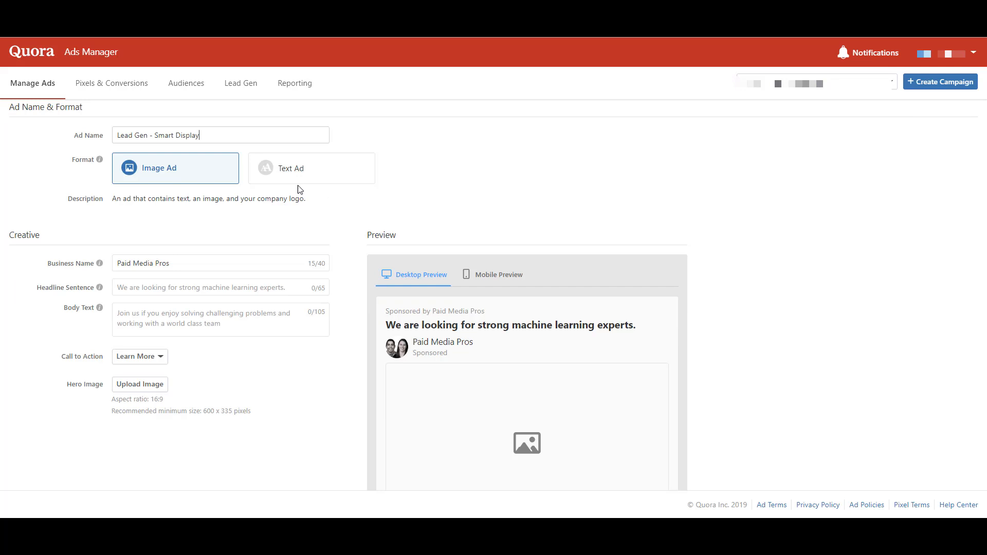
scroll(299, 188, down, 1)
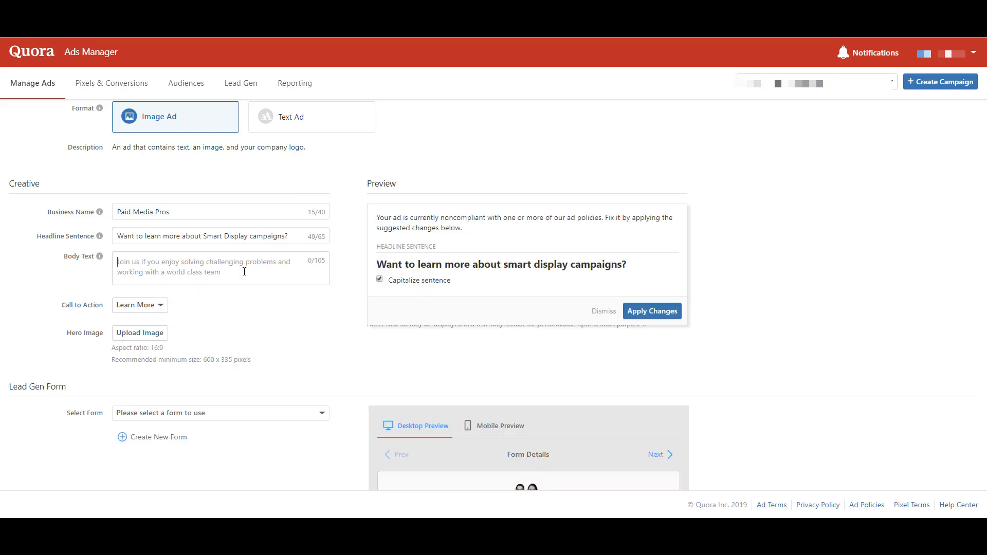
Set body text "Sign up for our simple course on how to set up and succeed with smart display campaigns." and call to action Sign Up
text(Sign up for our simple course on how to set up and succeed with smart display campaigns.)
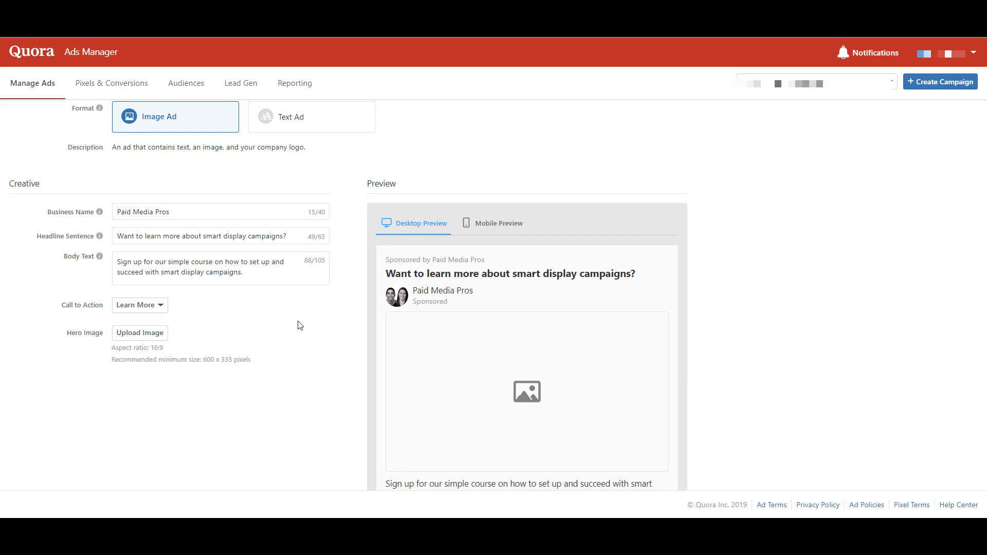
scroll(300, 325, down, 1)
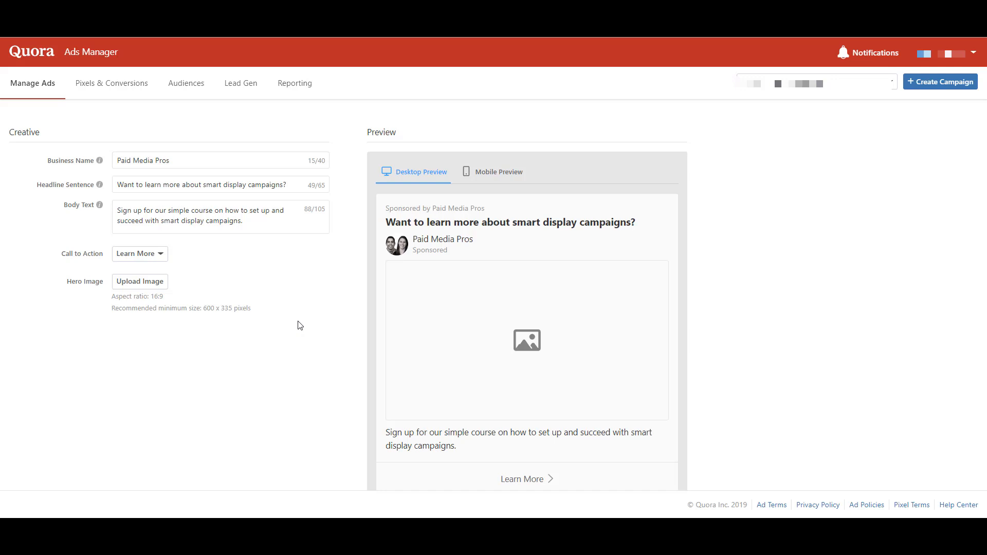
click(151, 253)
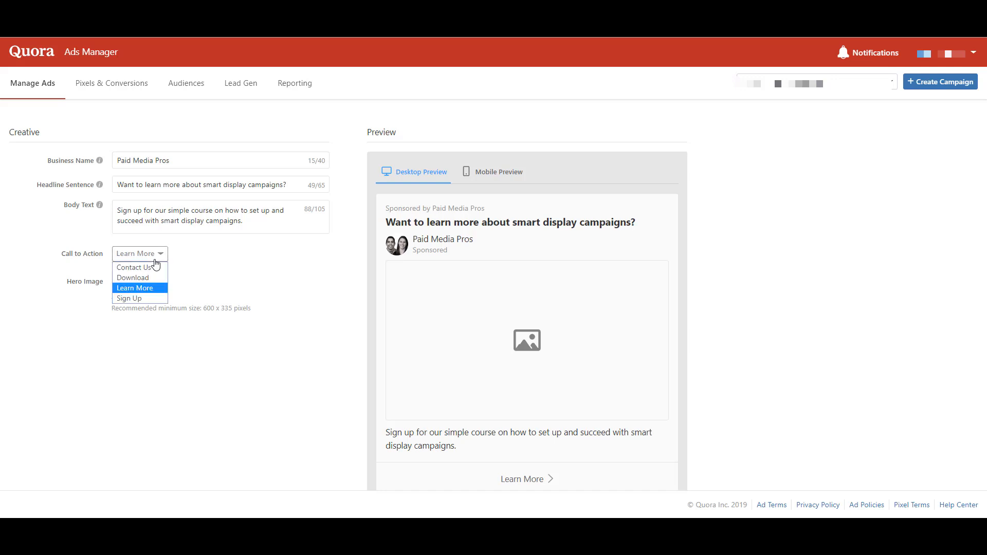
click(154, 298)
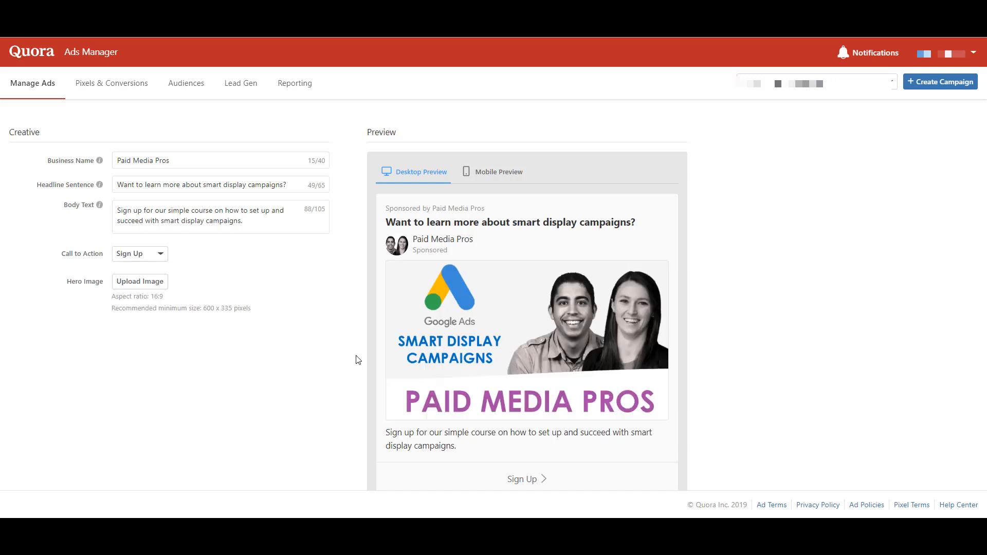
Examine the lead gen form's mobile and desktop previews and check which existing forms can be selected
scroll(315, 334, down, 8)
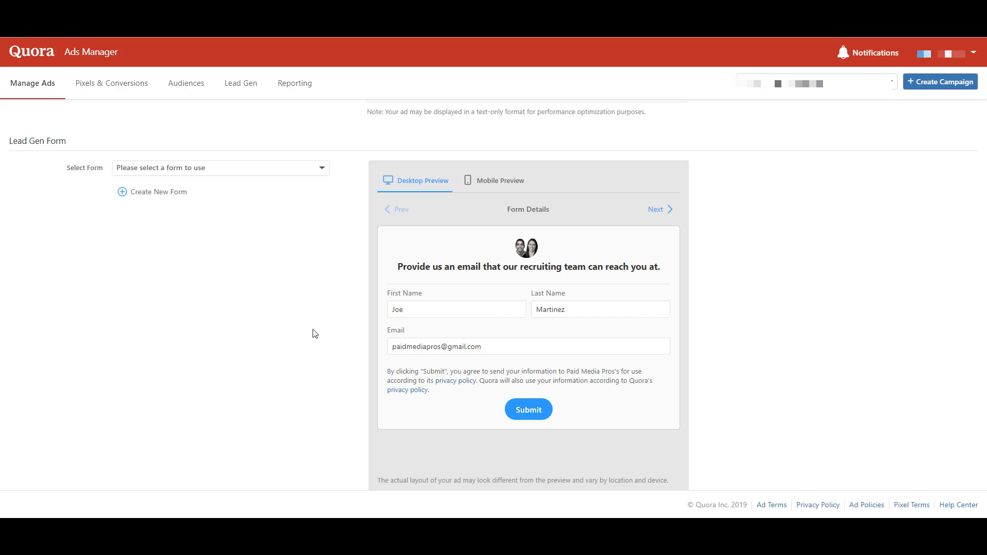
click(484, 191)
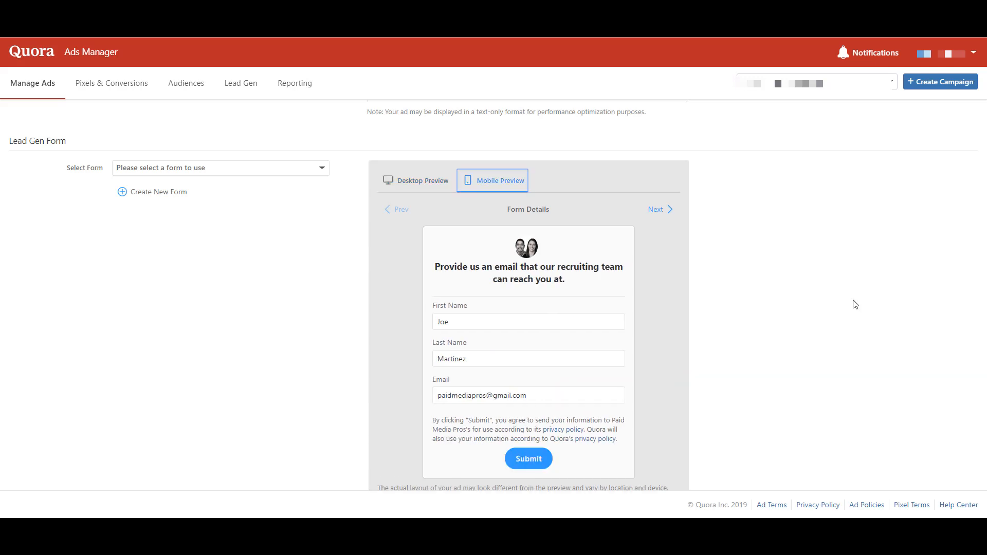
click(389, 181)
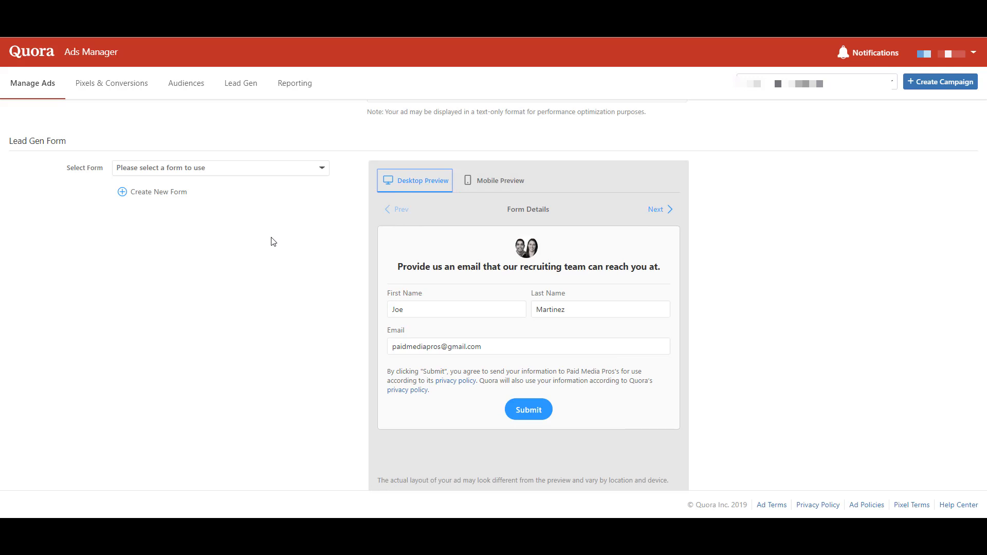
click(256, 168)
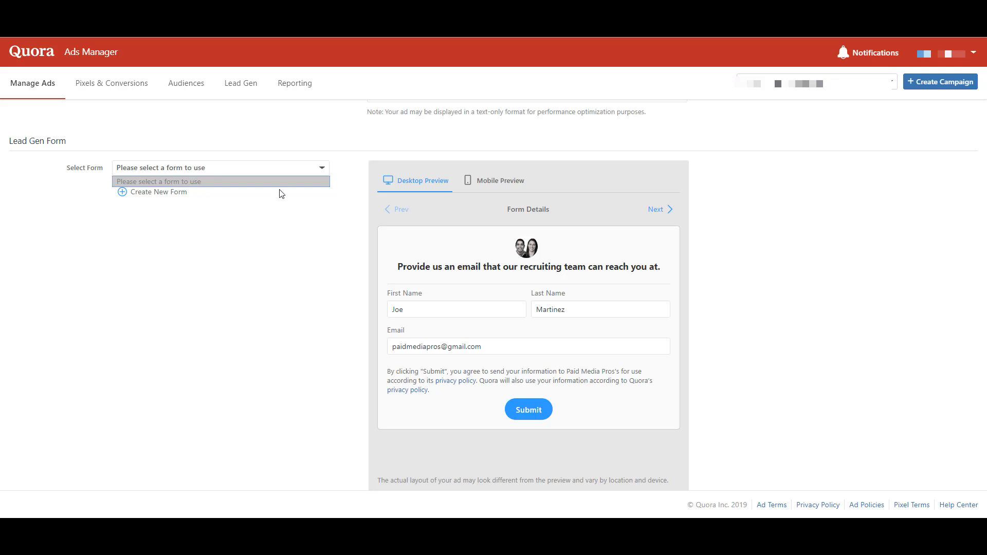
click(303, 255)
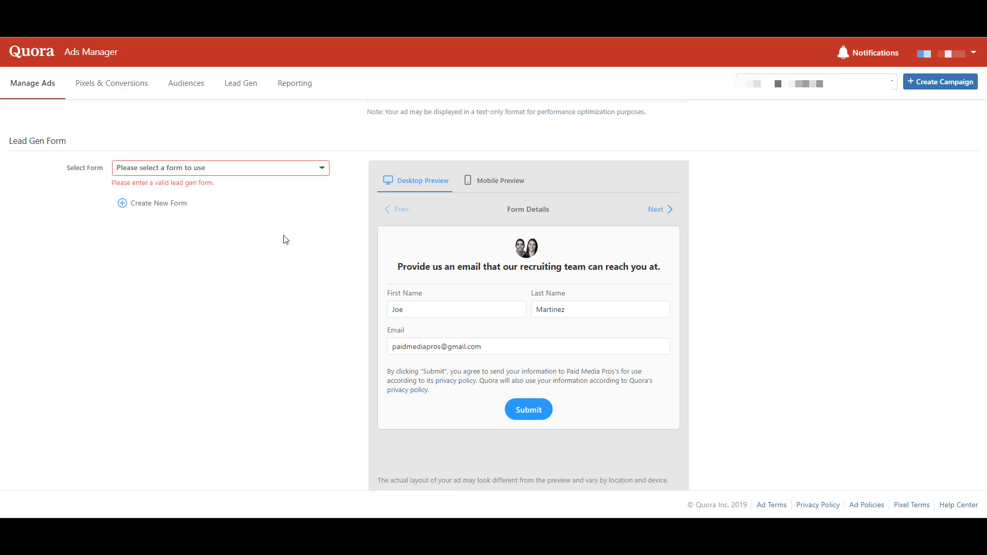
Start a new lead form named "Lead Form 1" with the offer headline "Get everything you need to succeed with Smart Display campaigns."
click(183, 206)
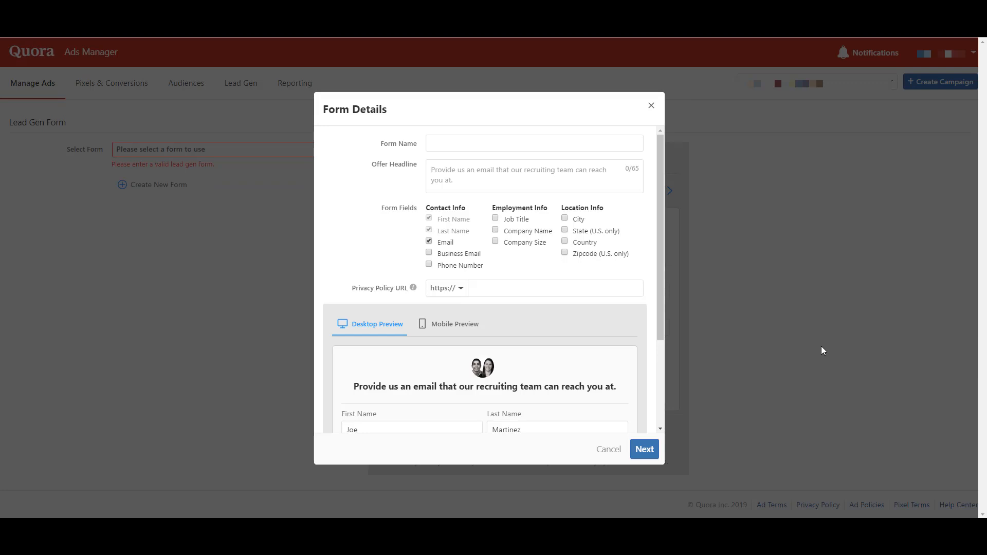
click(589, 147)
text(Lead Form 1)
key(Tab)
text(Get everything you need to succeed with Smart Display campaigns.)
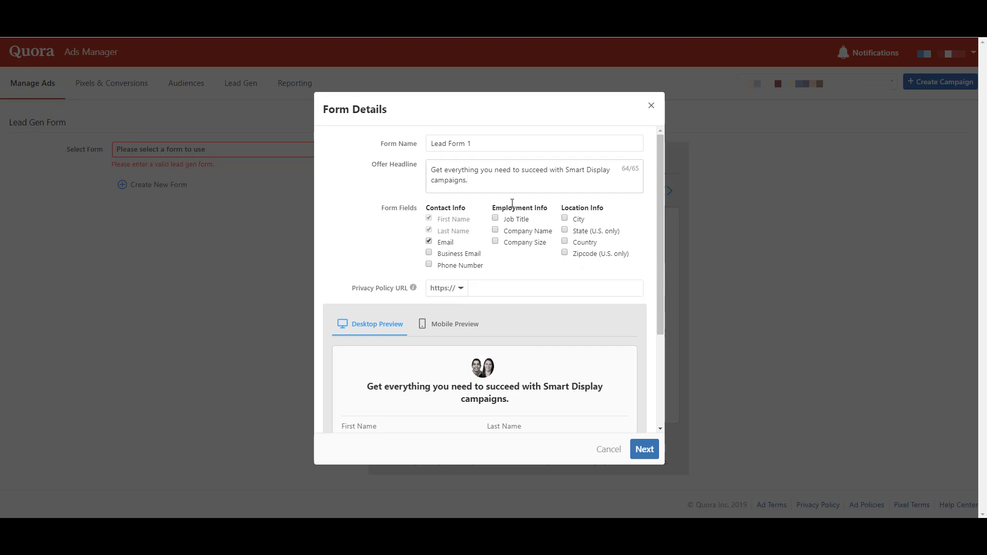
Replace the form's Email field with Business Email and check the result in the form preview
scroll(512, 203, down, 3)
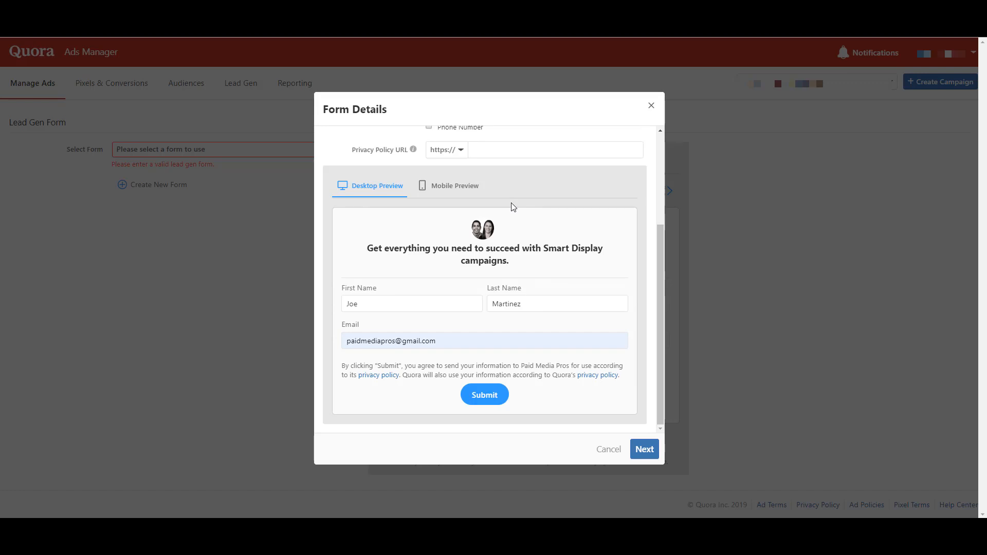
scroll(513, 207, up, 3)
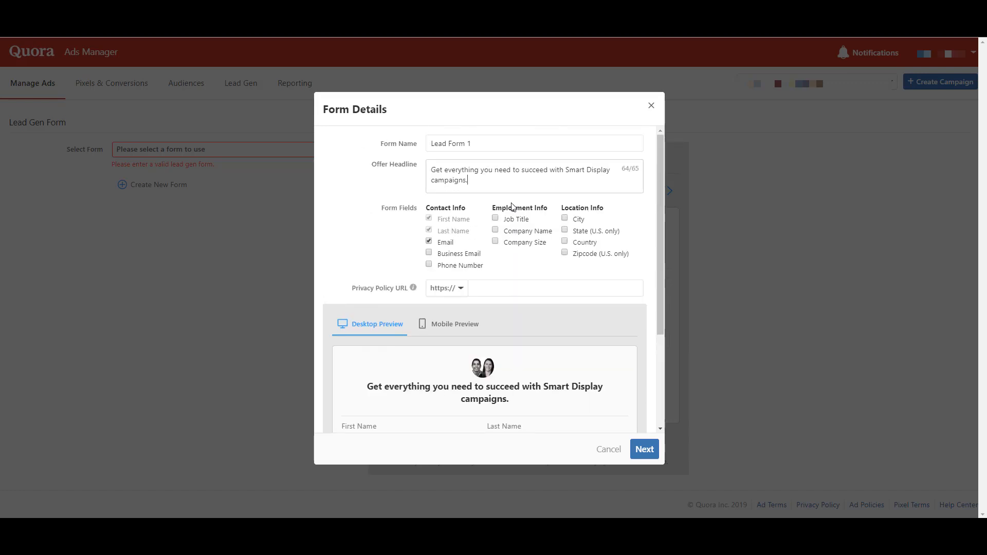
scroll(512, 207, down, 3)
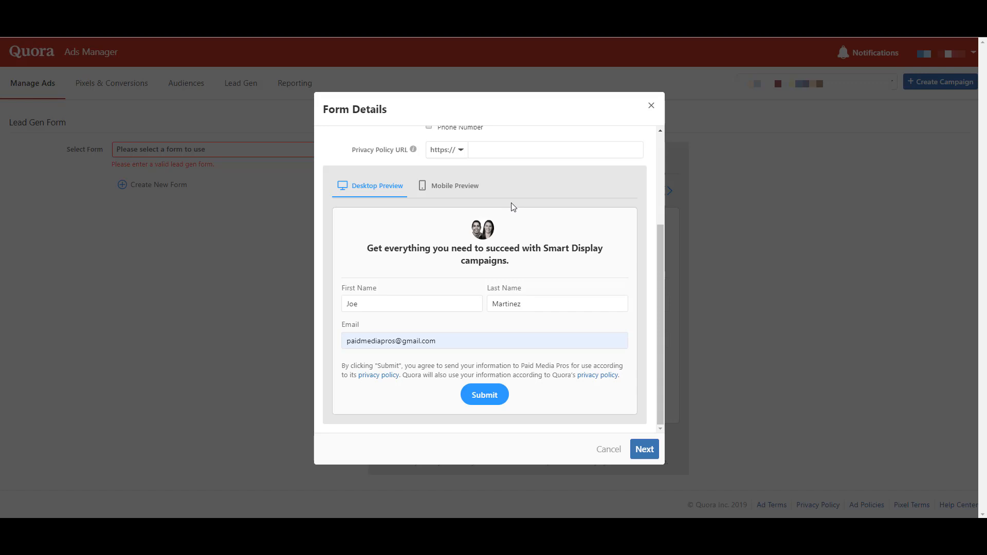
scroll(512, 206, up, 3)
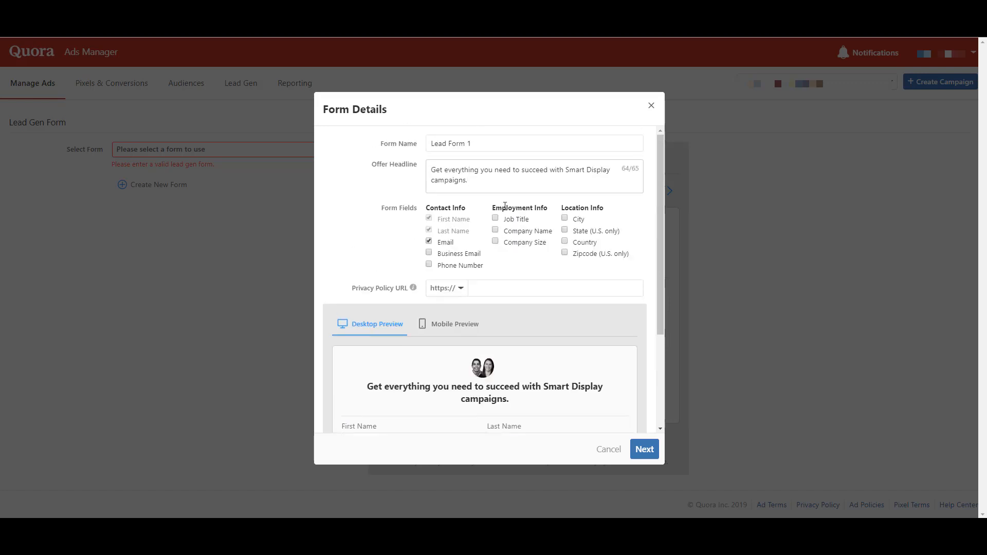
click(451, 251)
scroll(585, 265, down, 3)
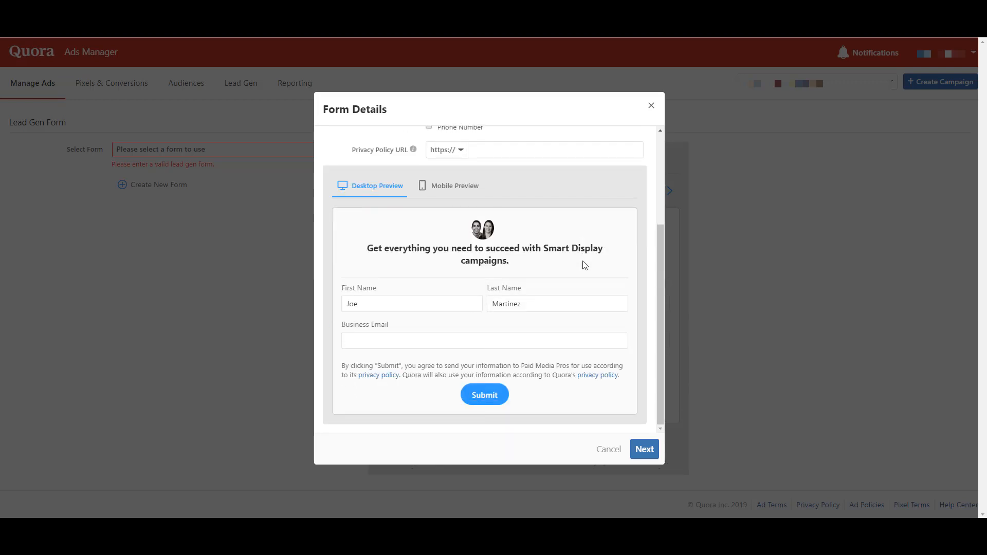
scroll(585, 264, up, 3)
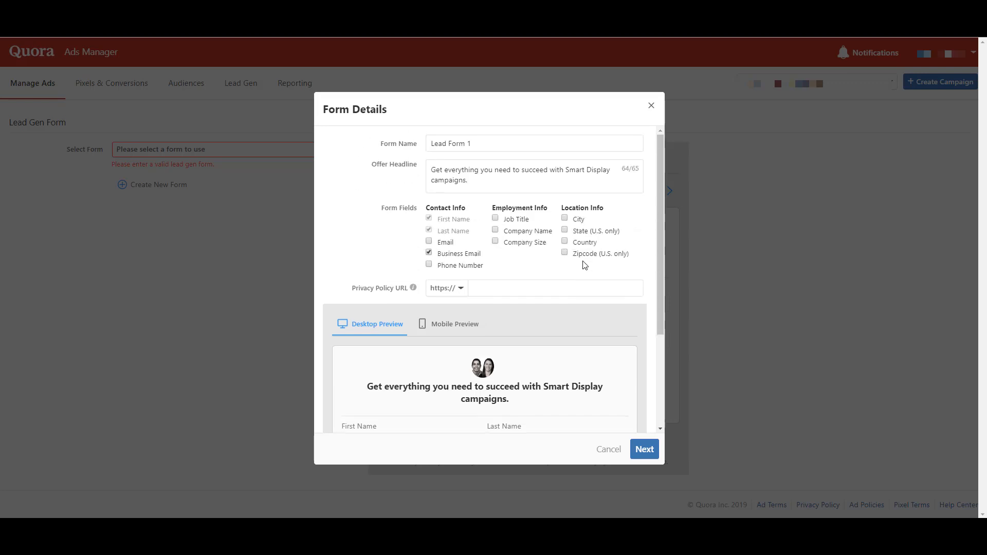
Add the Job Title, Company Name, Company Size and Phone Number fields to the form and review its preview
click(516, 220)
click(515, 232)
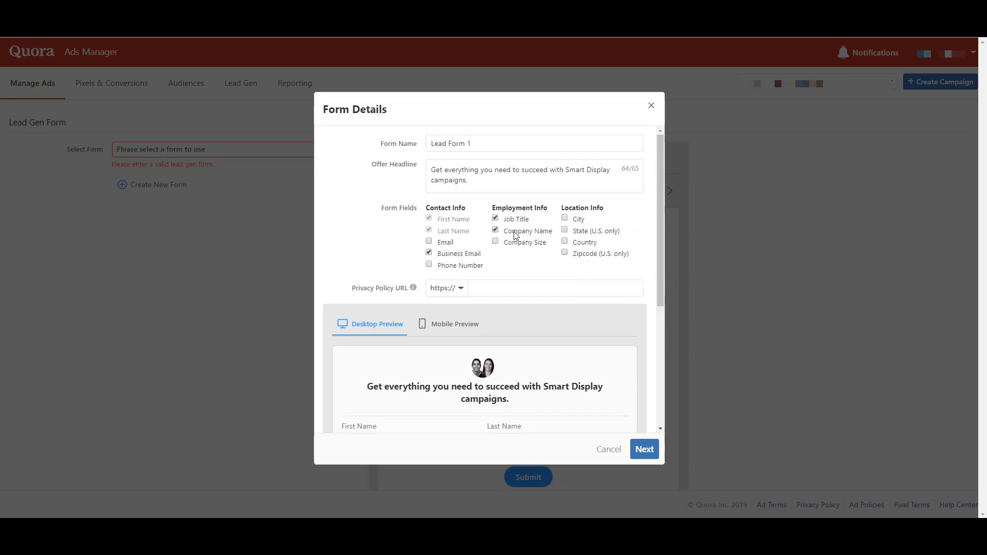
click(521, 245)
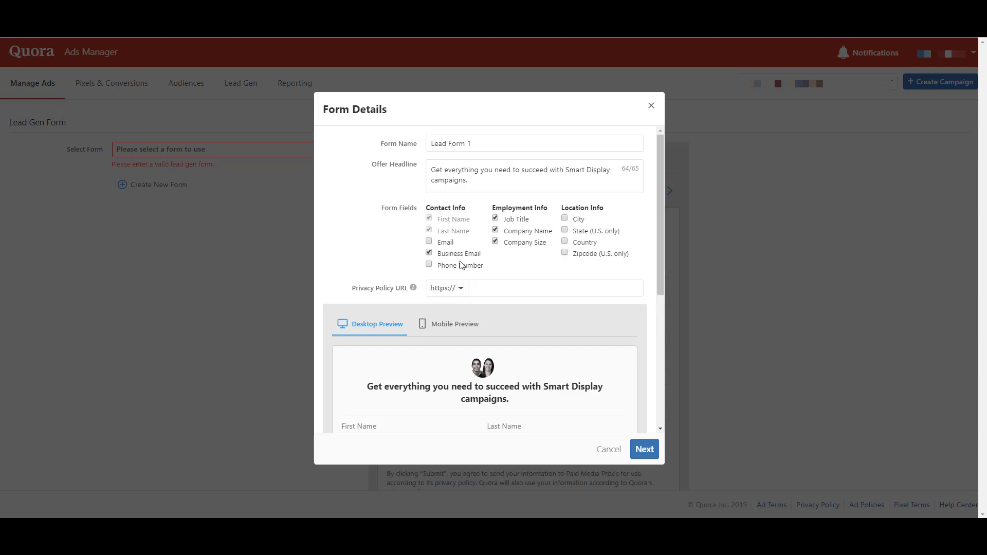
click(445, 266)
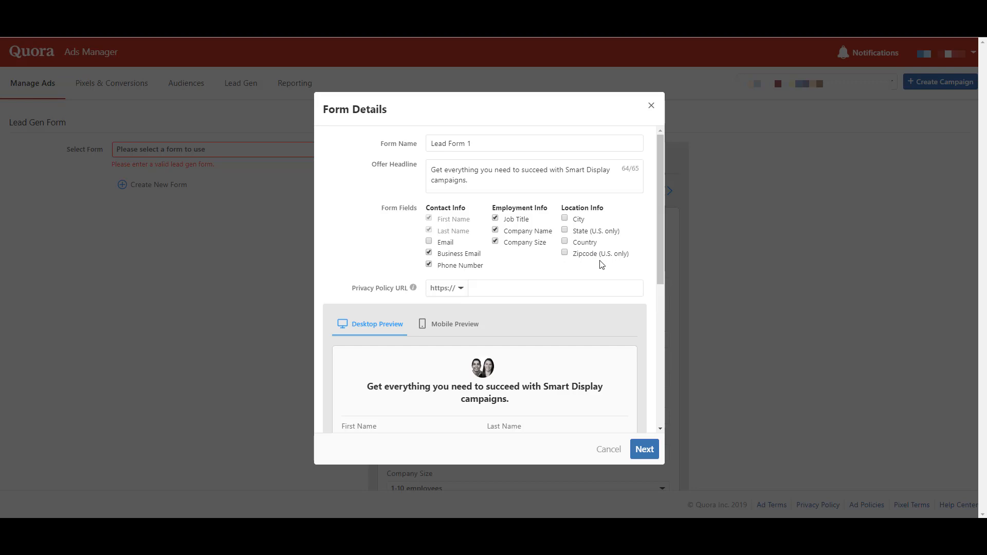
scroll(602, 264, down, 5)
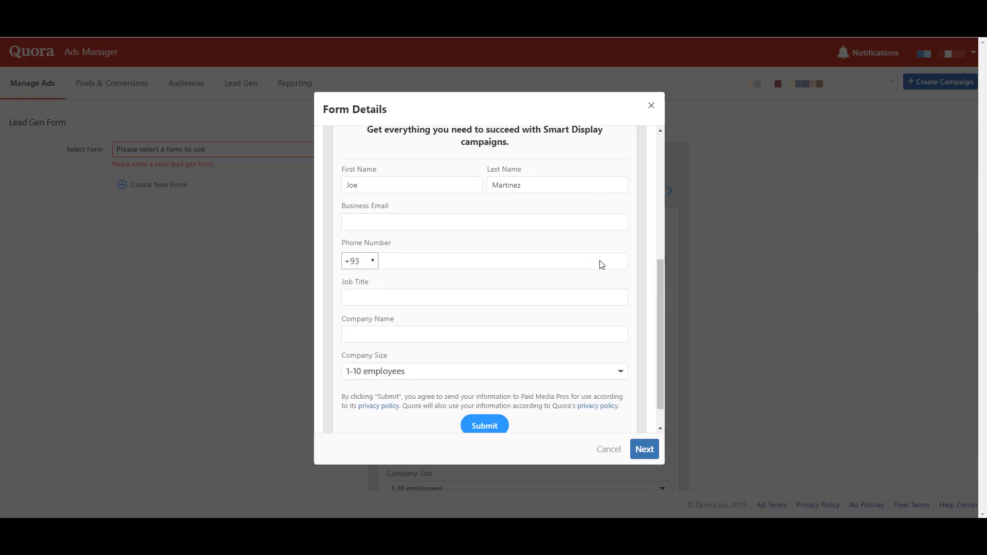
Switch the form preview to the mobile layout and review all its fields down to the submit section
scroll(600, 261, up, 2)
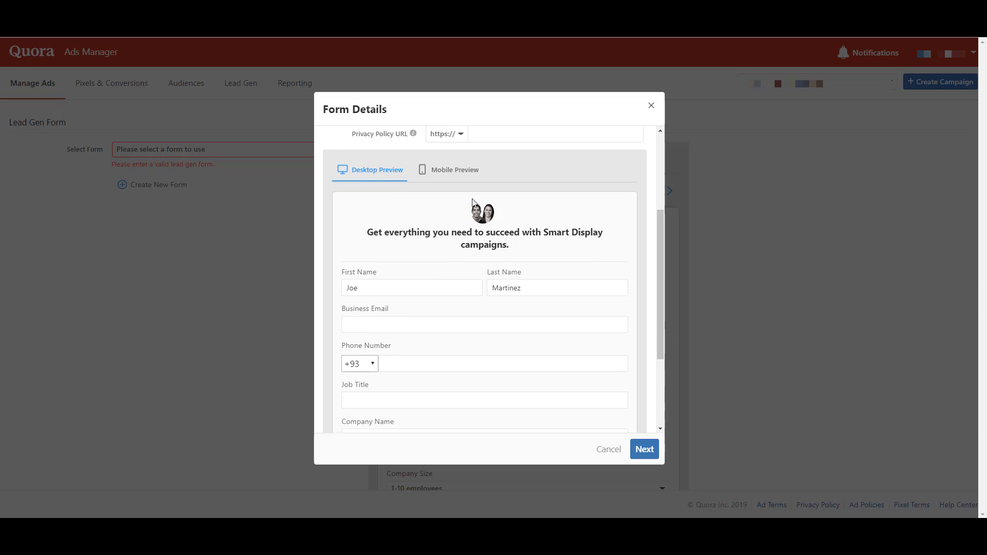
click(450, 175)
scroll(652, 297, down, 1)
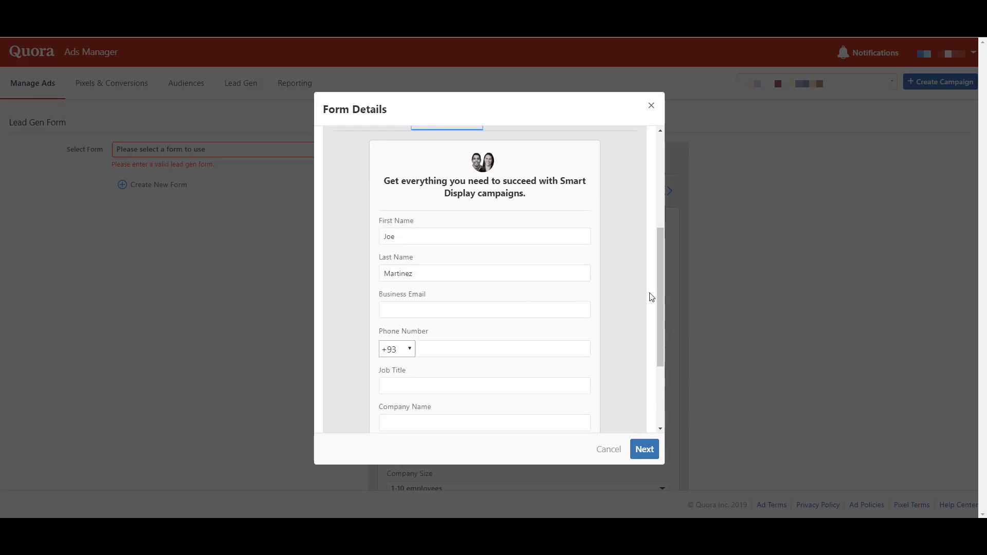
scroll(652, 297, down, 3)
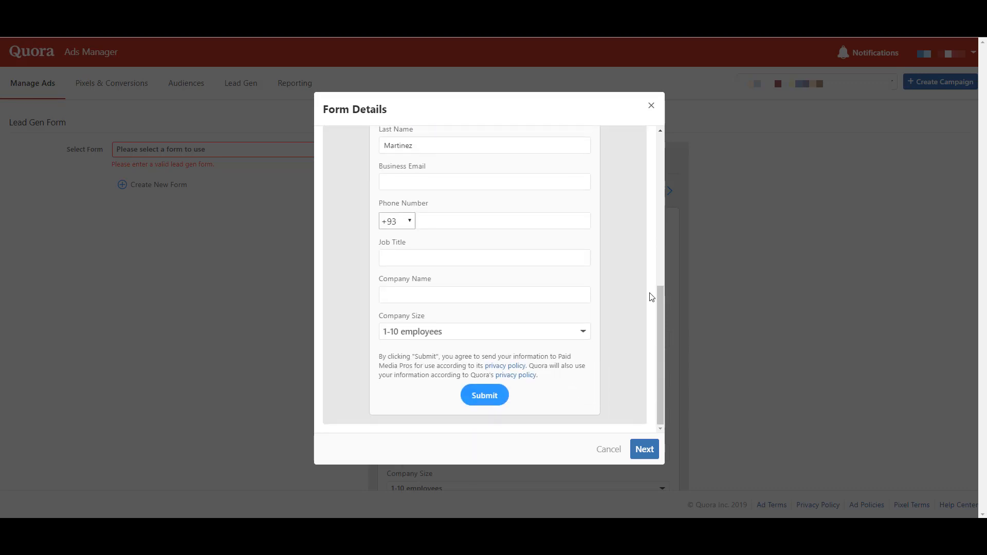
scroll(652, 297, up, 5)
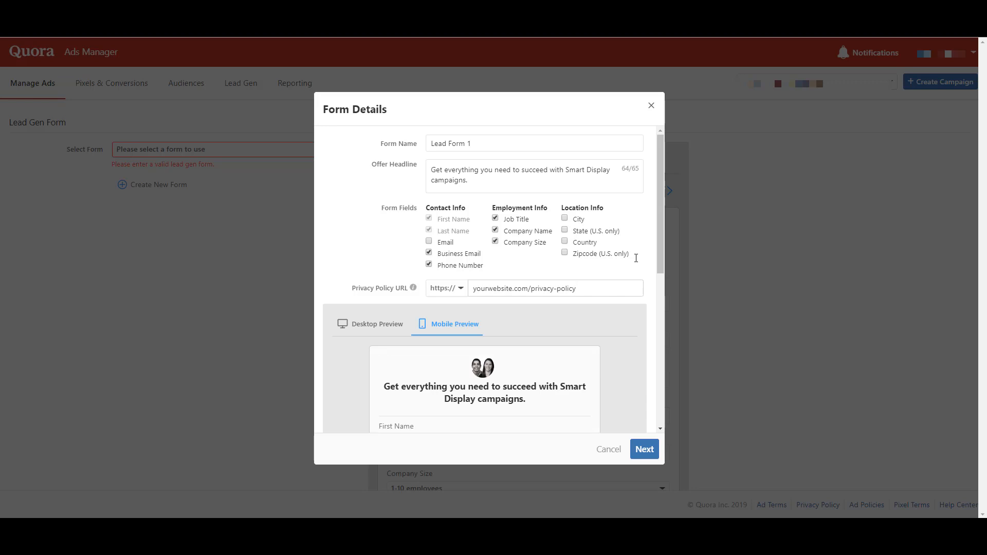
scroll(636, 258, down, 6)
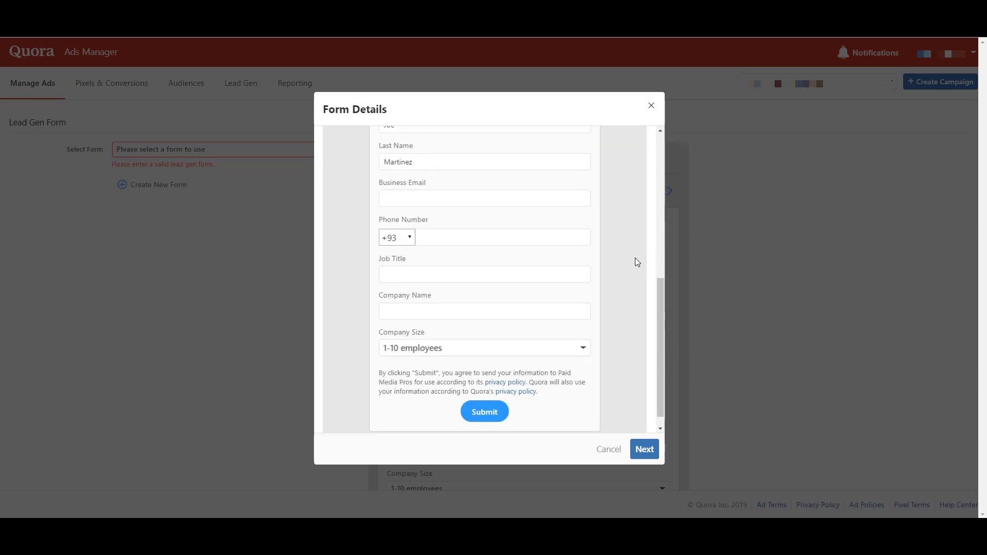
scroll(635, 259, down, 1)
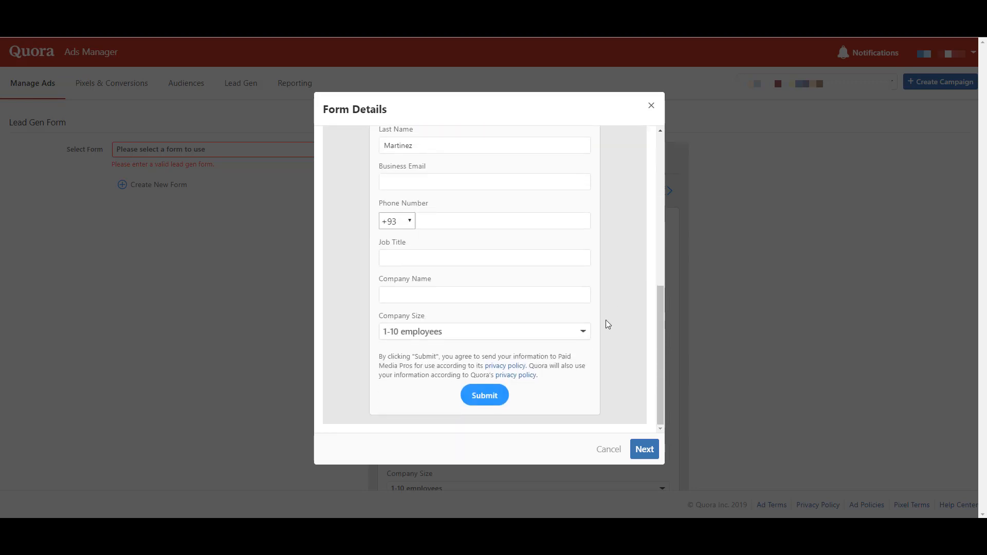
click(649, 450)
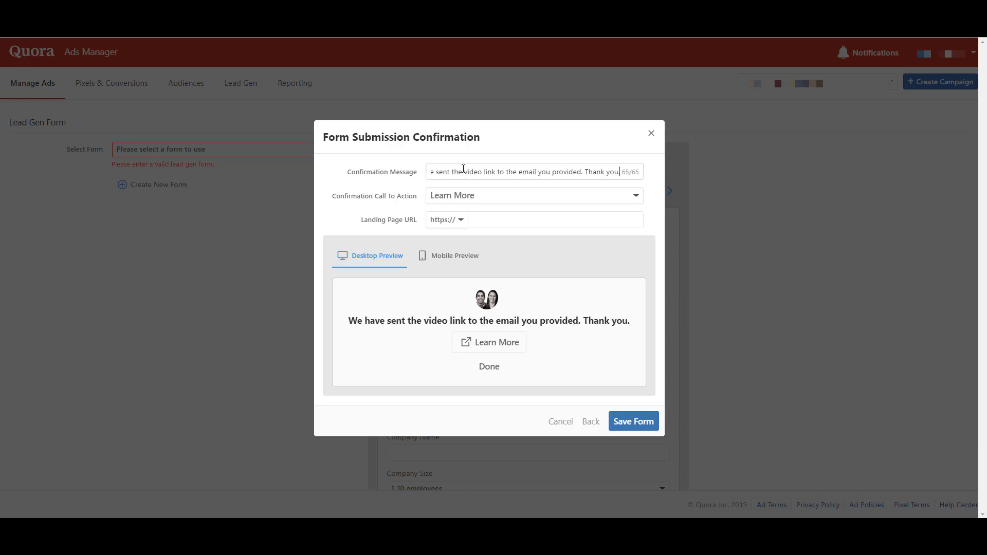
Set the confirmation message "We have sent the video link to the email you provided. Thank you.", call to action View Company Website and landing page paidmediapros.com
click(480, 196)
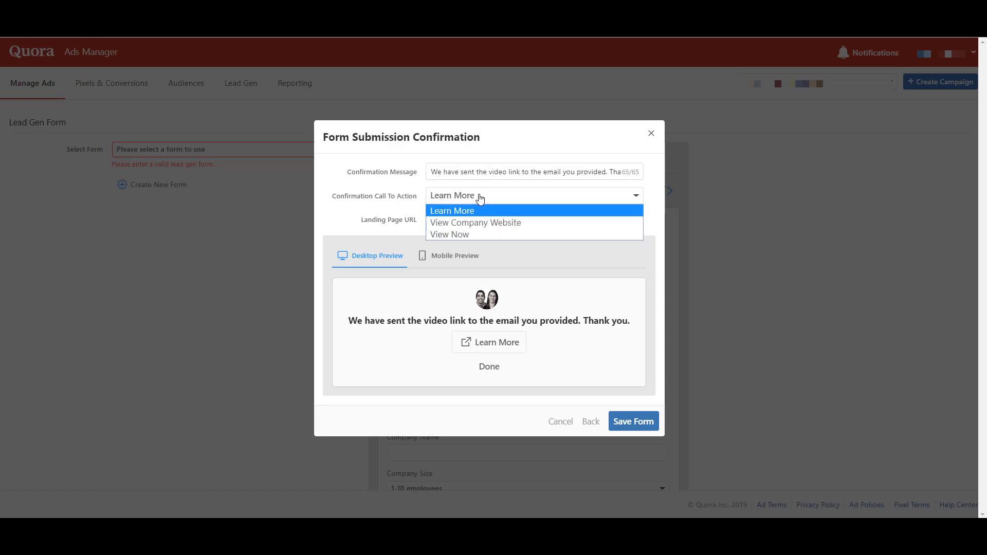
click(537, 228)
text(paidm)
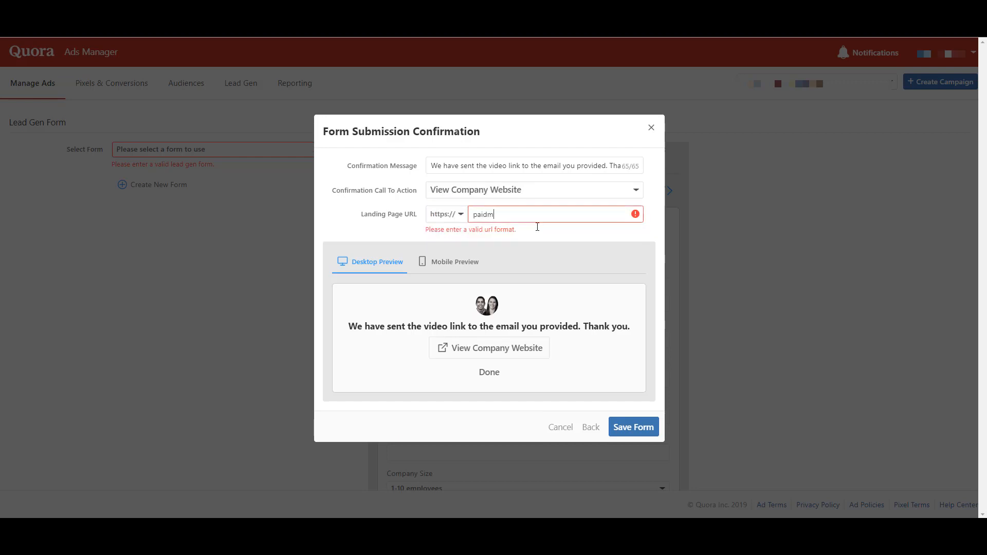
text(ediapros.com)
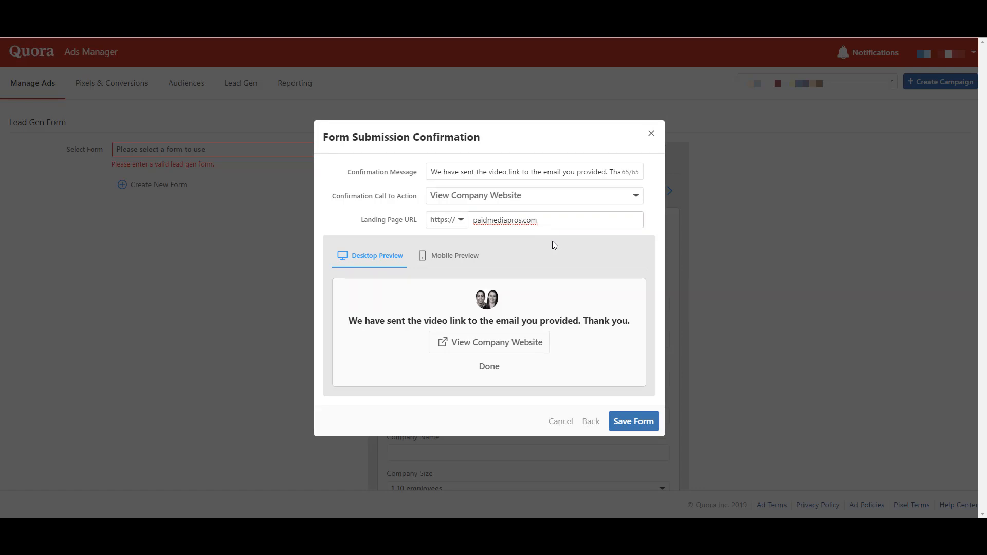
Check the confirmation message in the mobile preview, then save the lead form and confirm saving it
click(443, 256)
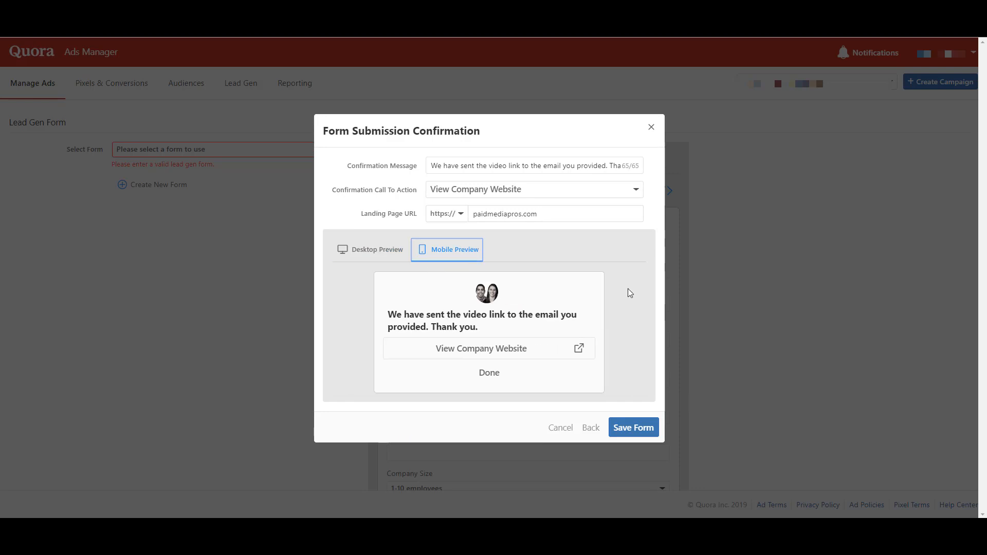
click(640, 428)
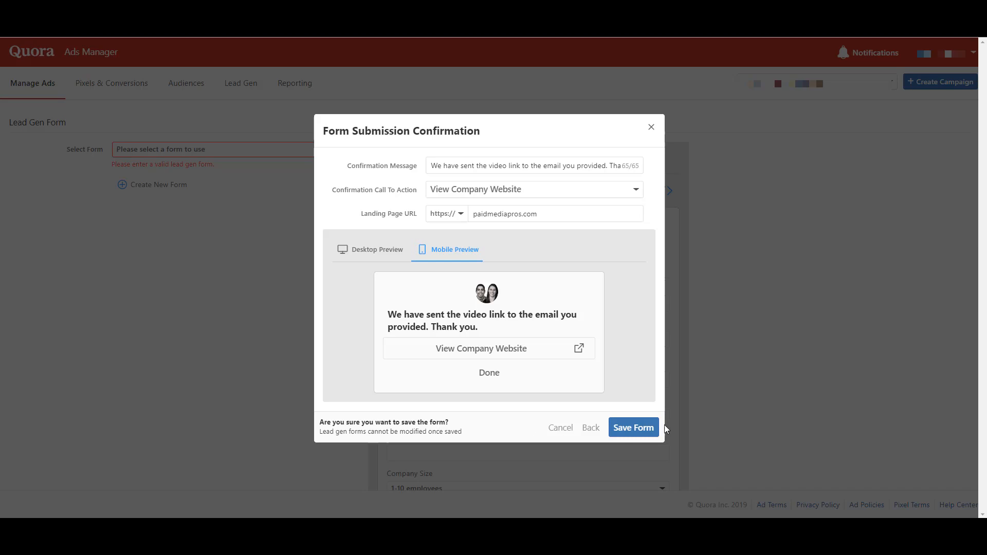
click(645, 431)
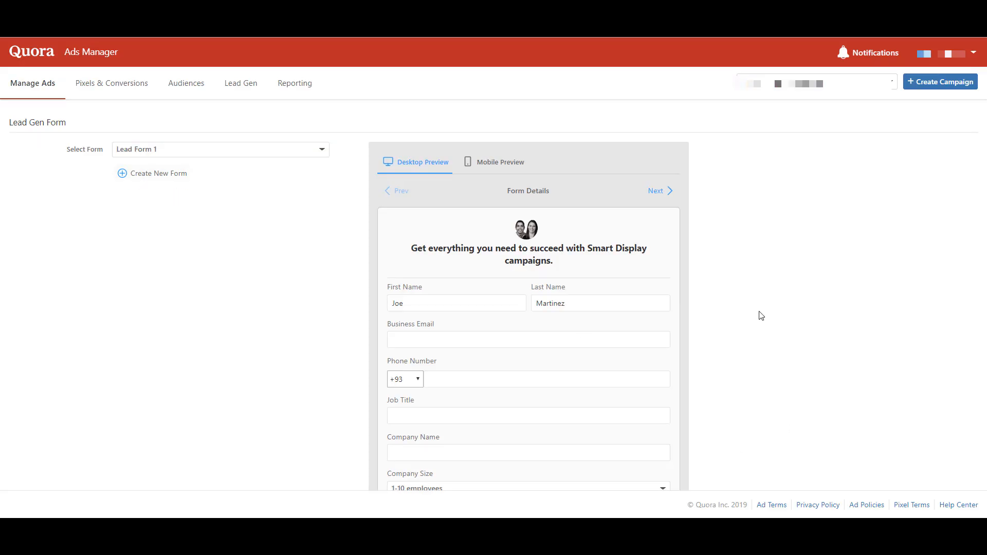
Continue with Lead Form 1 as the ad's form and complete the order for the Lead Gen - Smart Display ad
scroll(761, 316, down, 3)
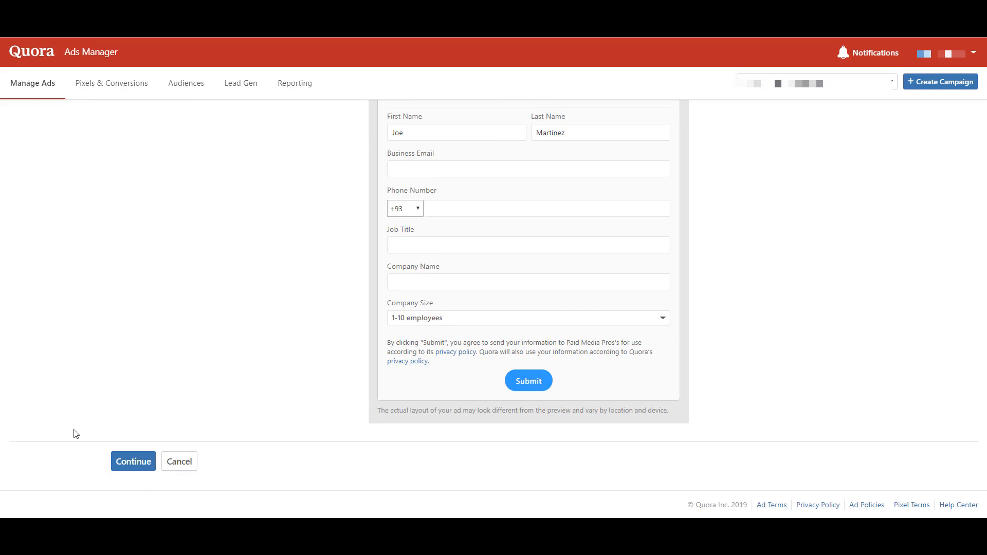
click(129, 463)
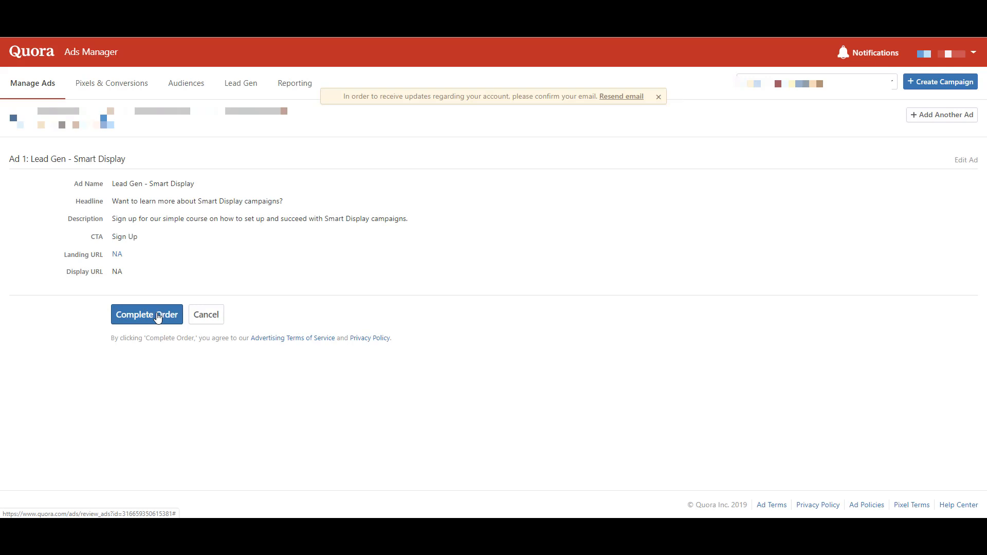
click(157, 316)
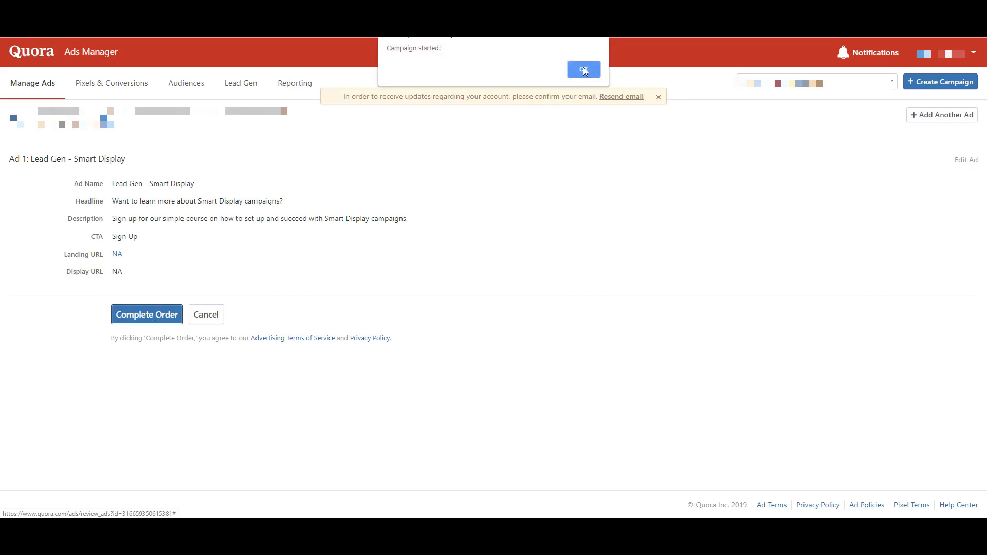
click(584, 70)
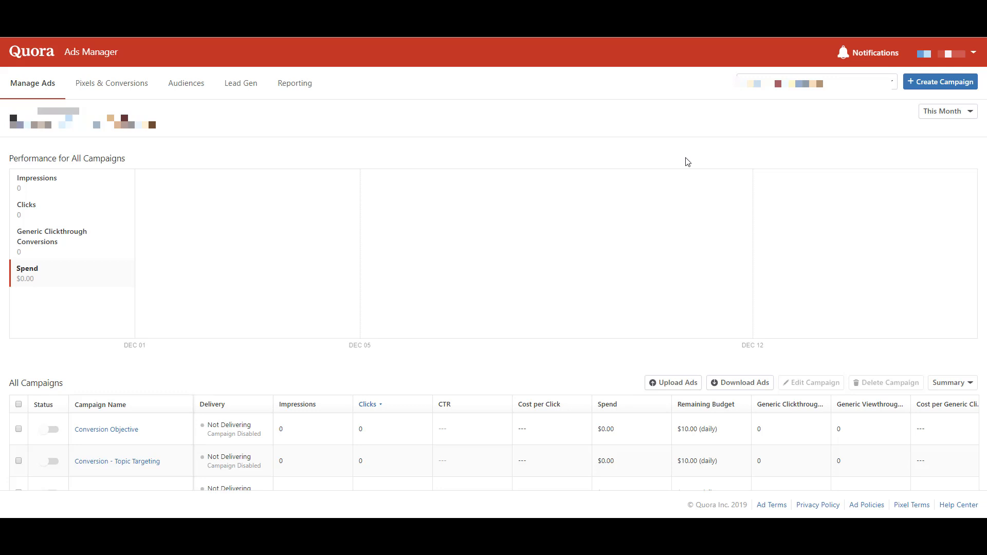
Open the account's lead gen forms overview to check the saved form's status, generated leads and download option
click(242, 84)
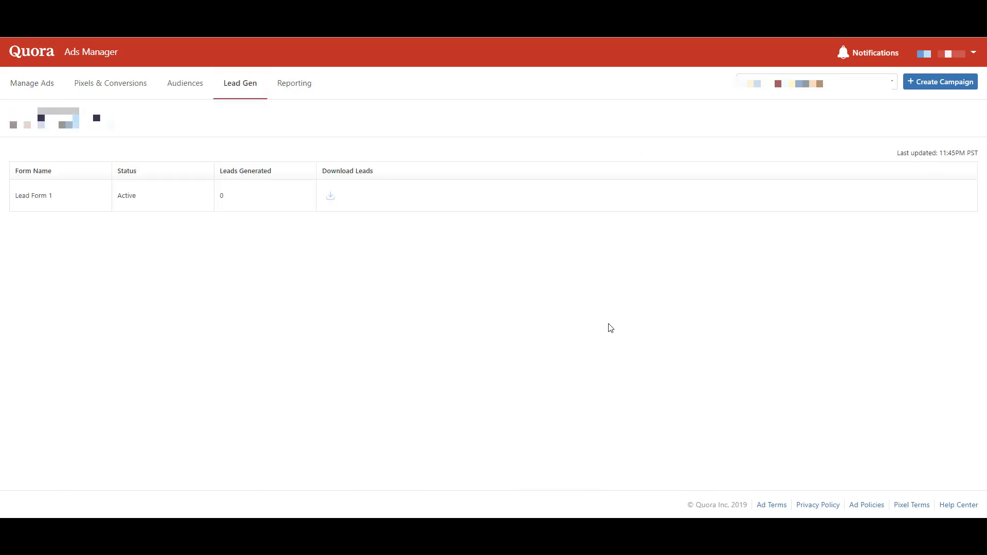